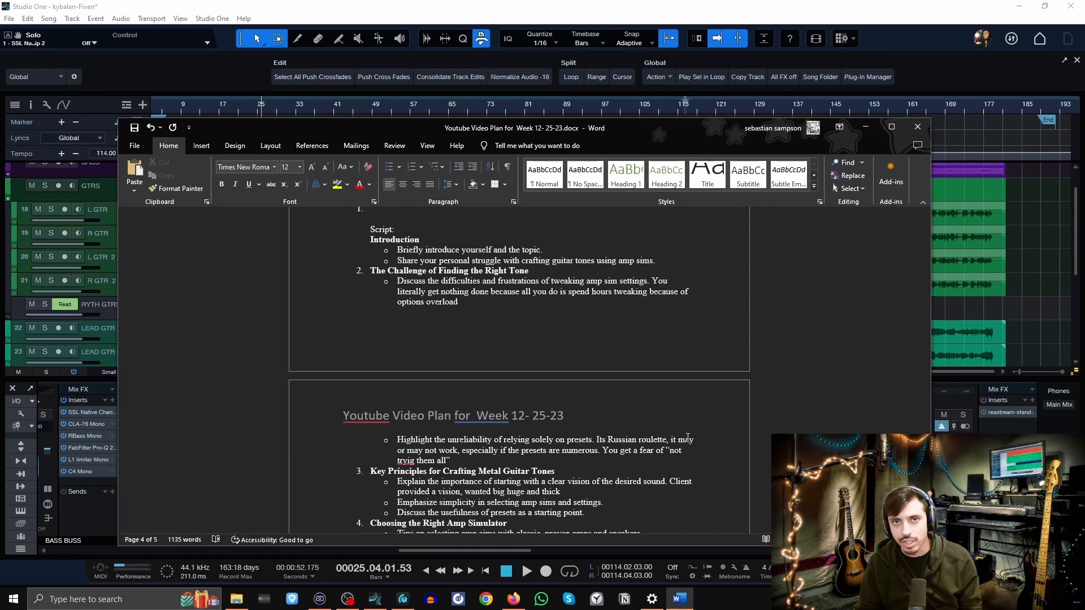
Switch to Studio One and inspect the STL Tonality stomp boxes and amplifier on R GTR in an enlarged plug-in window
key(alt+Tab)
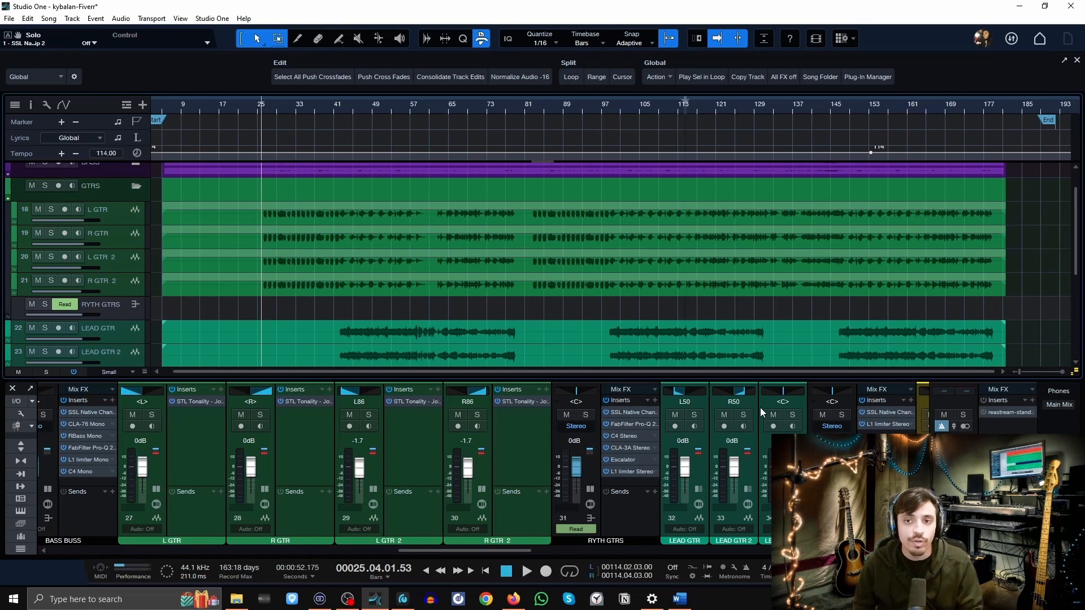
scroll(761, 408, left, 1)
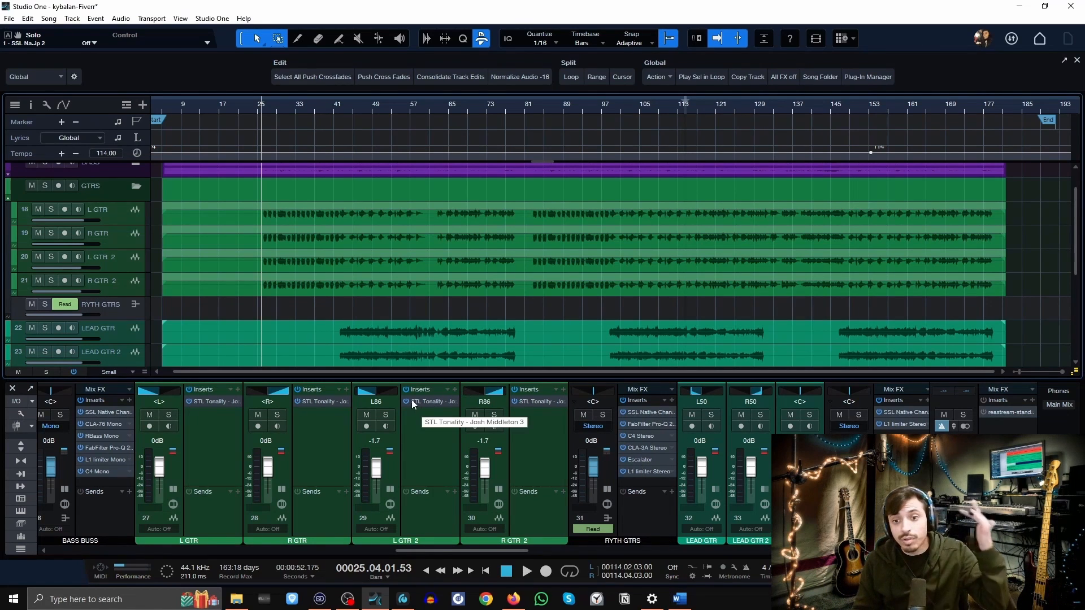
click(433, 402)
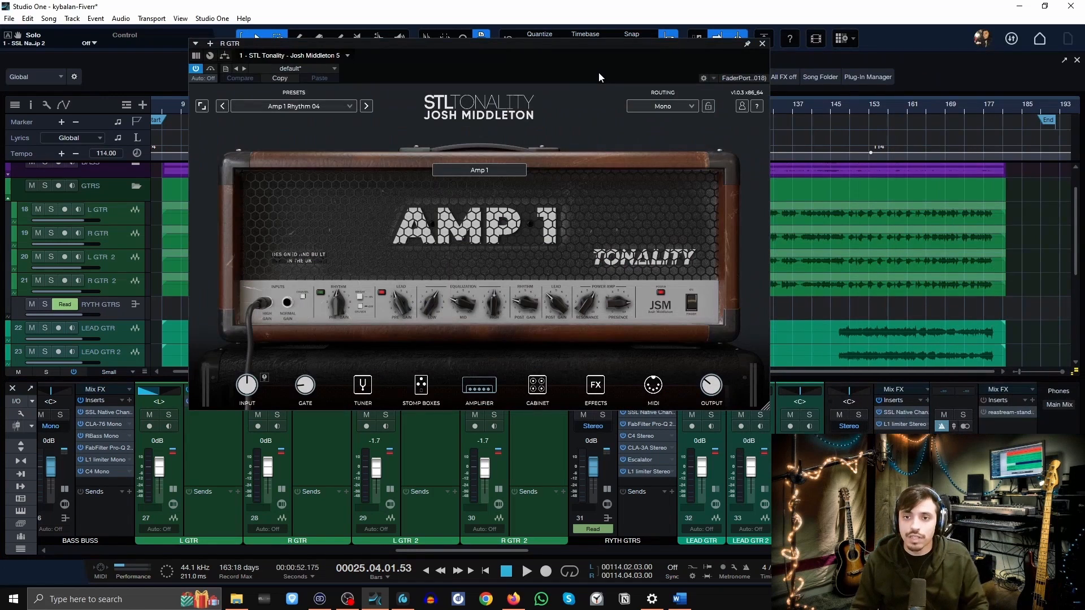
drag(766, 407, 927, 498)
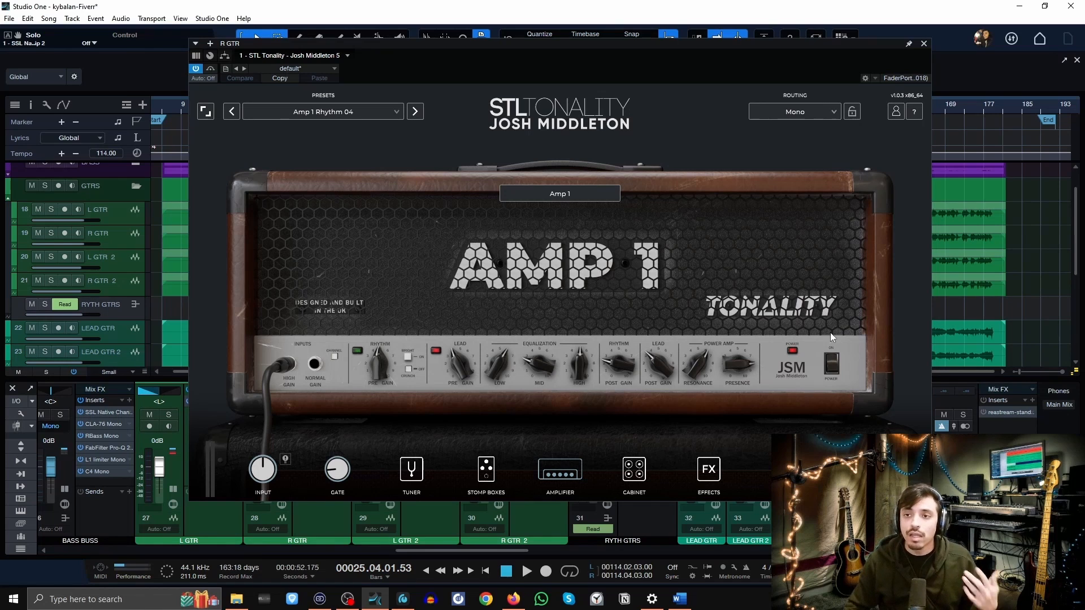
drag(690, 50, 571, 45)
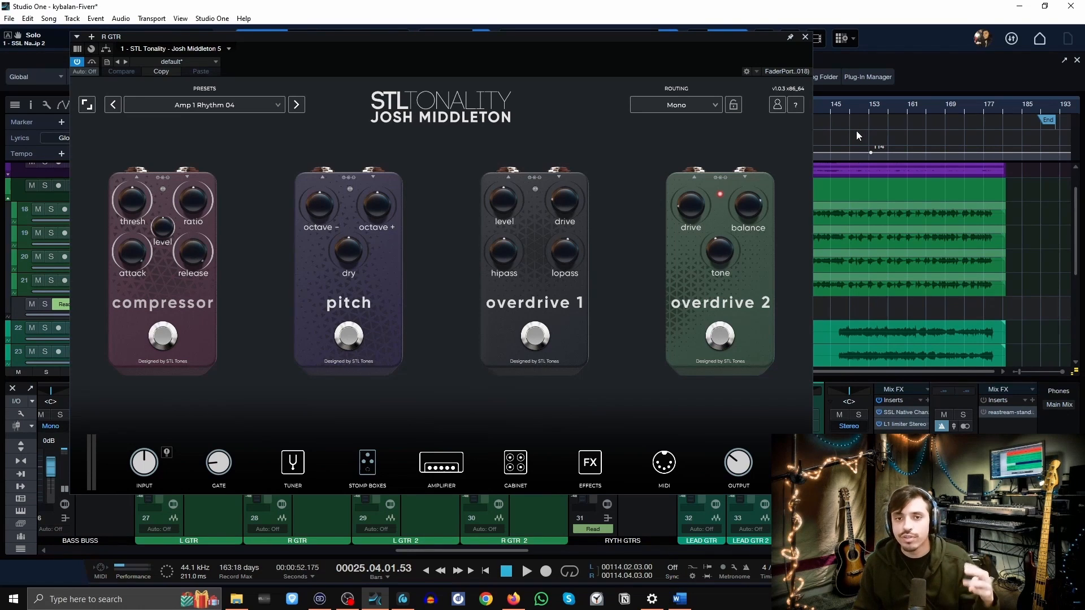
click(434, 465)
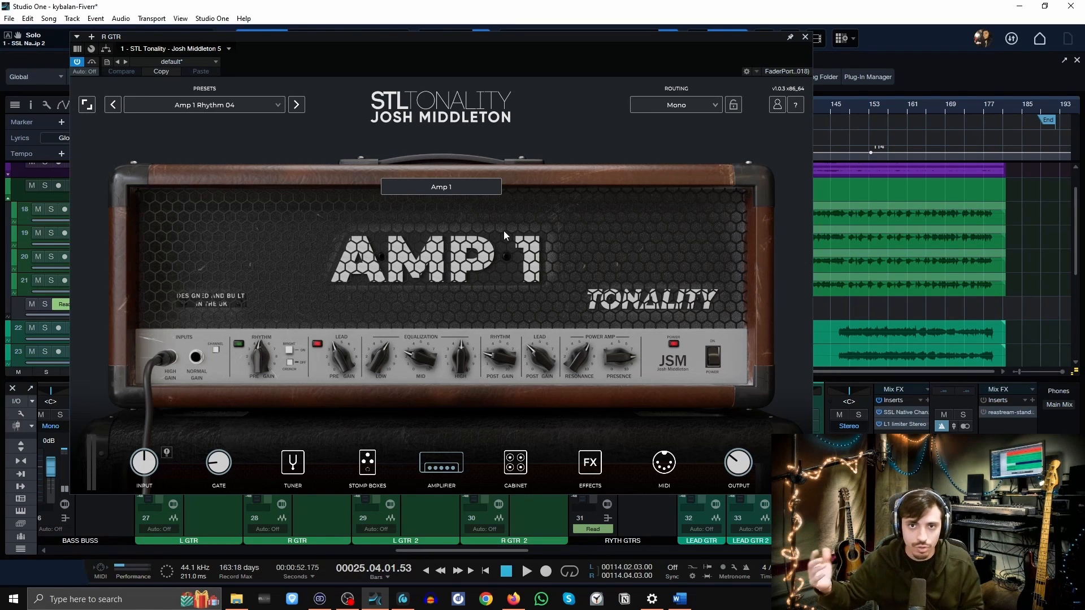
Browse the Josh Middleton preset bank on R GTR and check the STL Tonality amplifier on L GTR
click(277, 105)
mouse_move(232, 140)
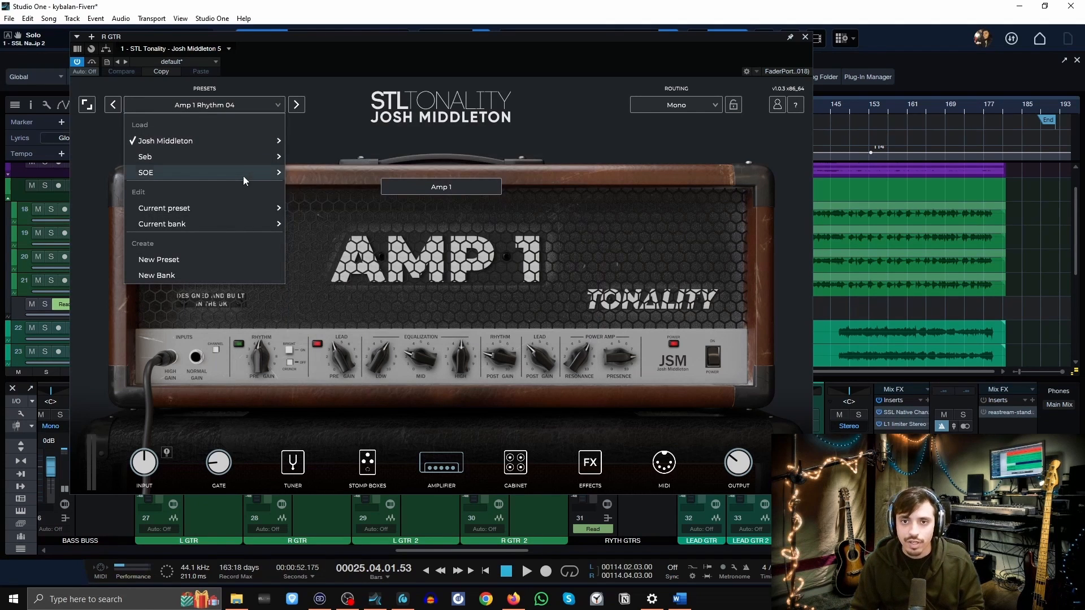
mouse_move(244, 172)
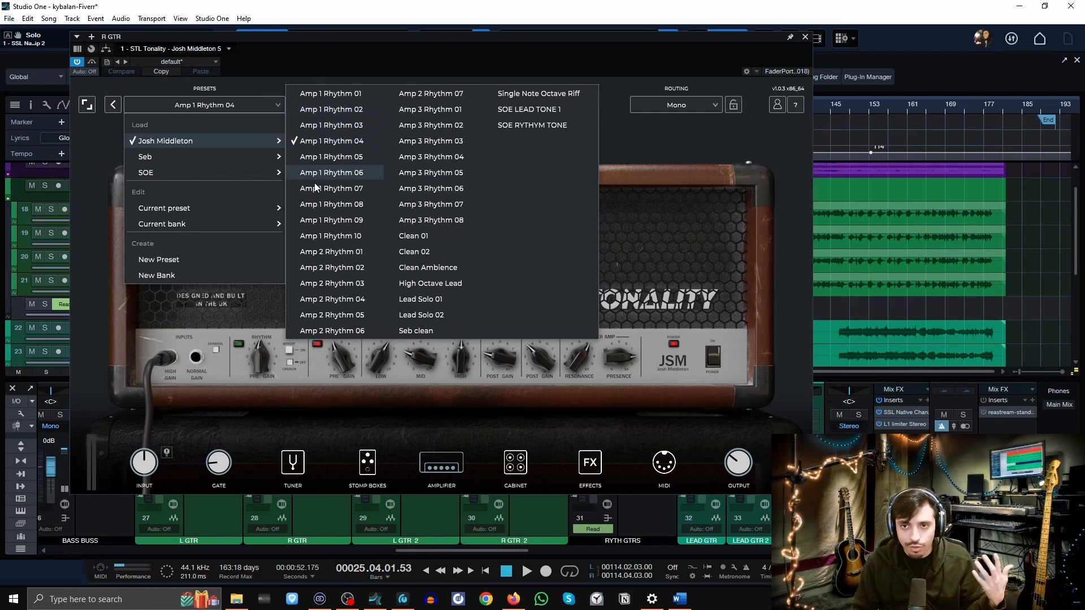
click(651, 221)
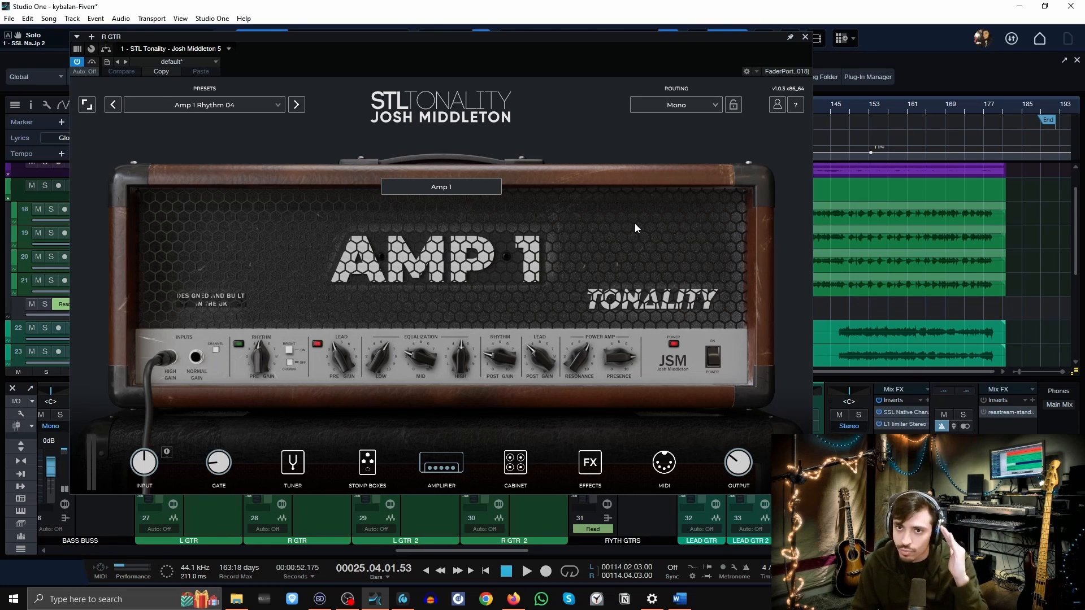
click(806, 37)
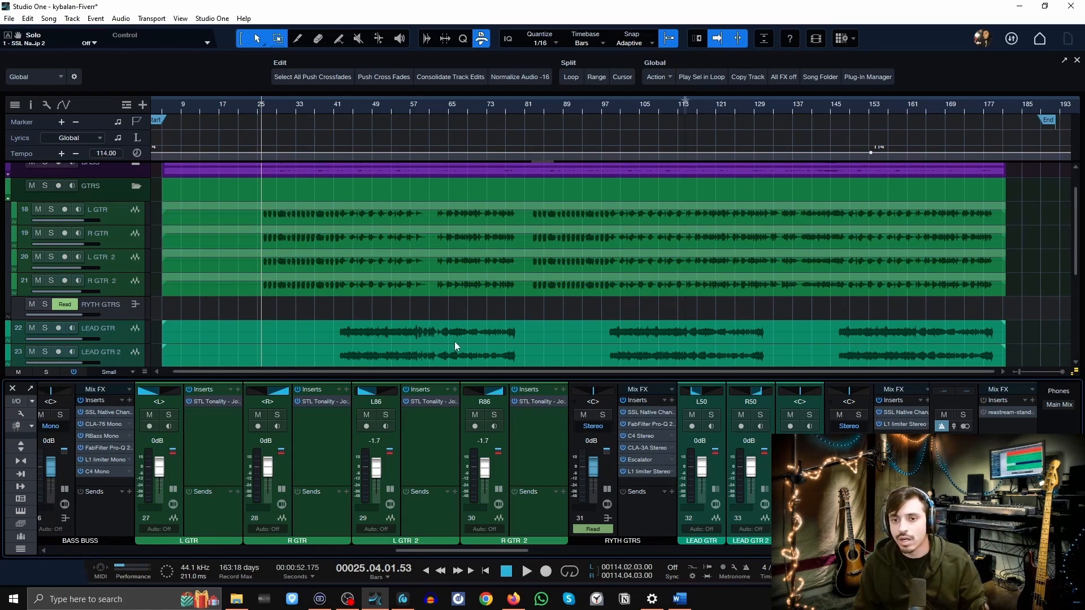
click(211, 400)
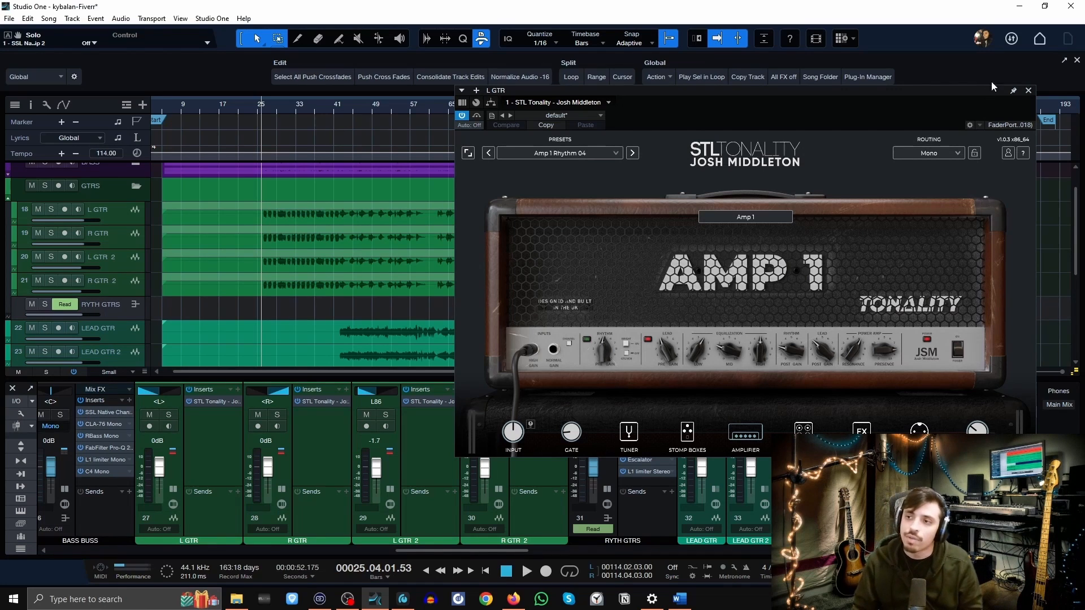
click(1028, 91)
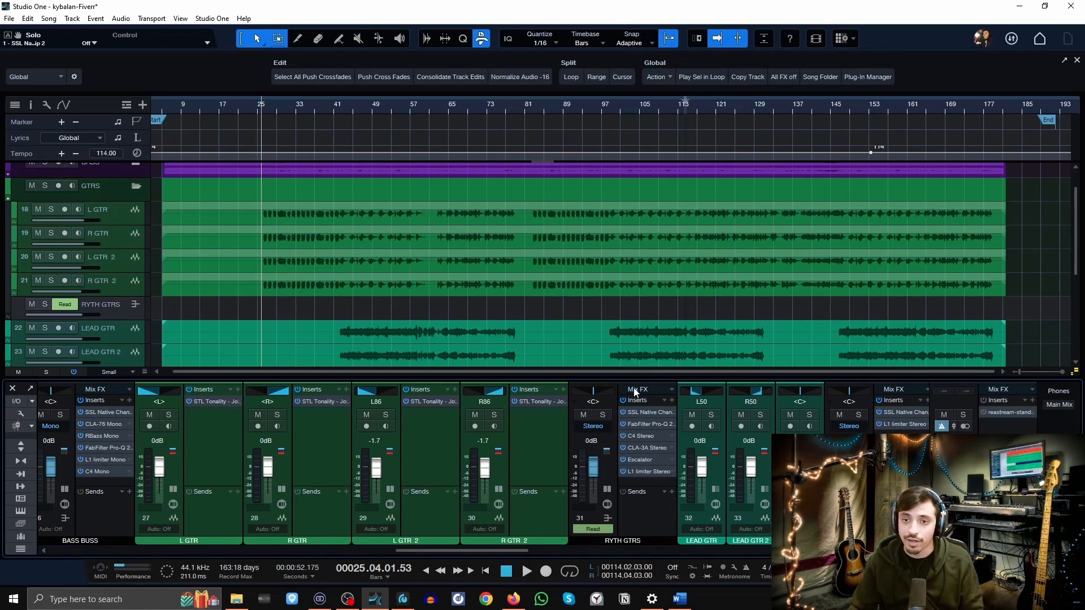
Play the full mix, solo the RYTH GTRS bus during playback to hear the rhythm guitars alone, and stop
click(603, 414)
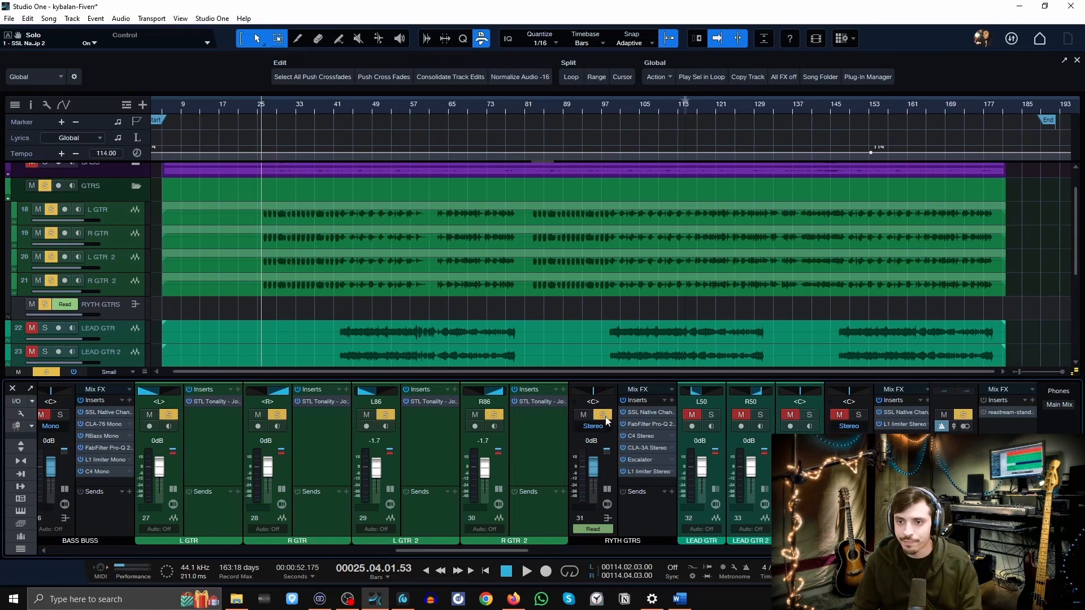
click(603, 414)
key(space)
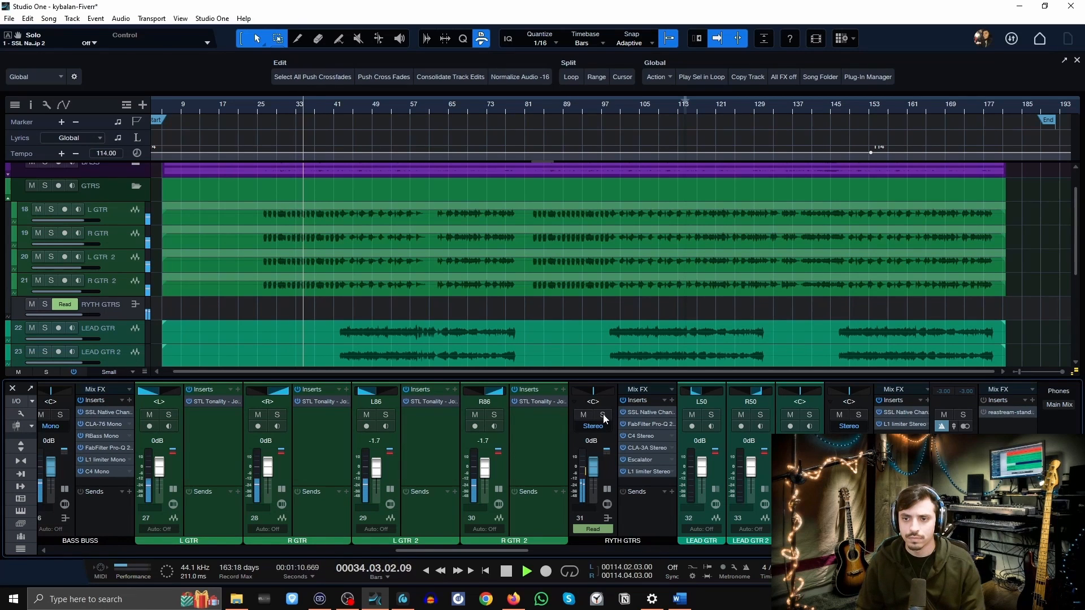
click(602, 415)
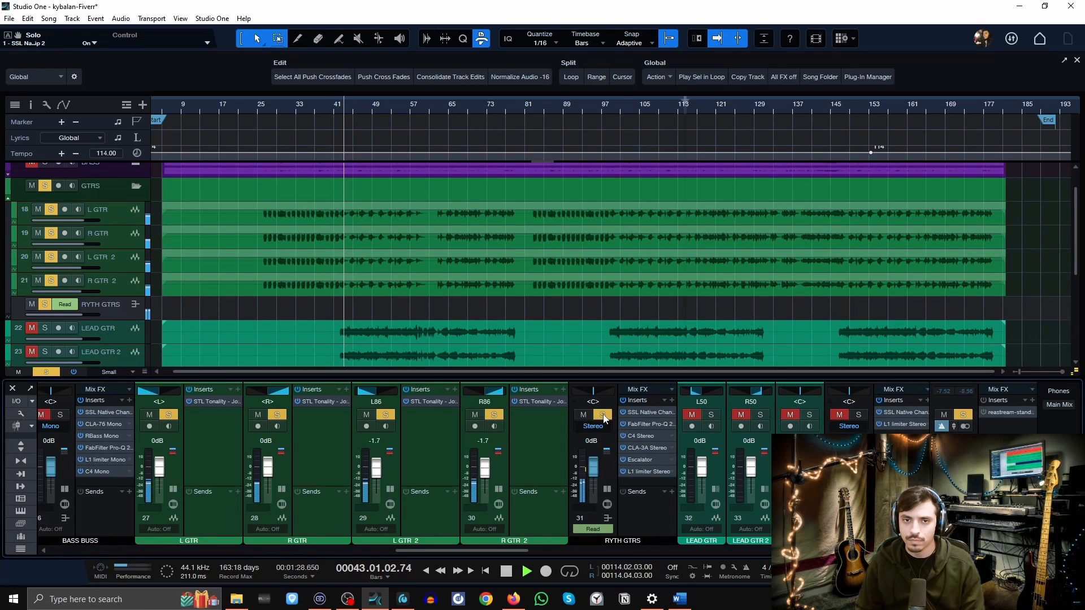
key(space)
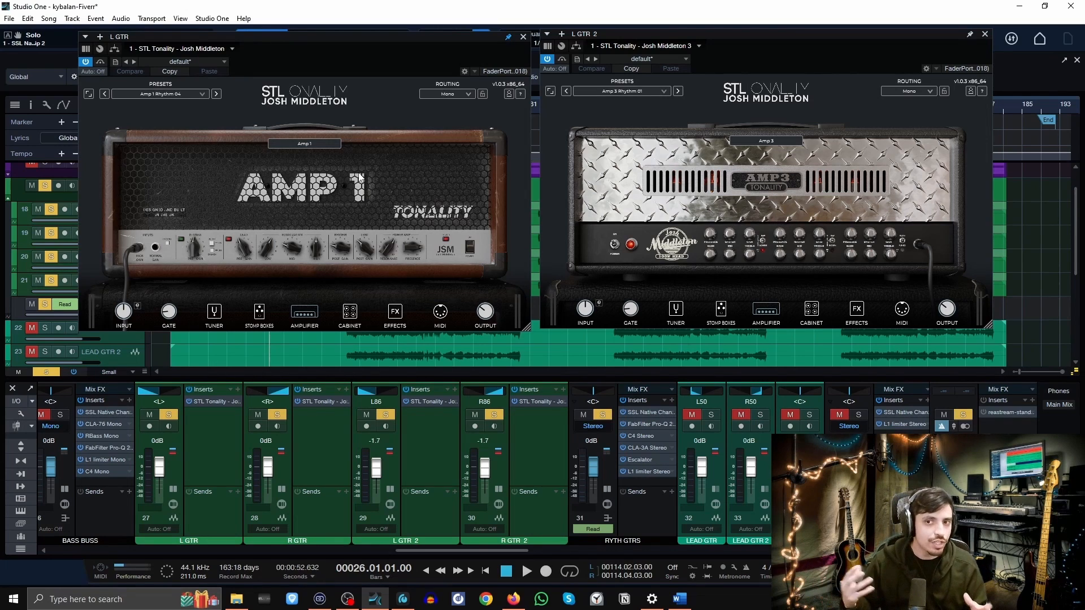
Review the stomp boxes in L GTR's STL Tonality and adjust the high equalization knob on its Amp 1
click(566, 468)
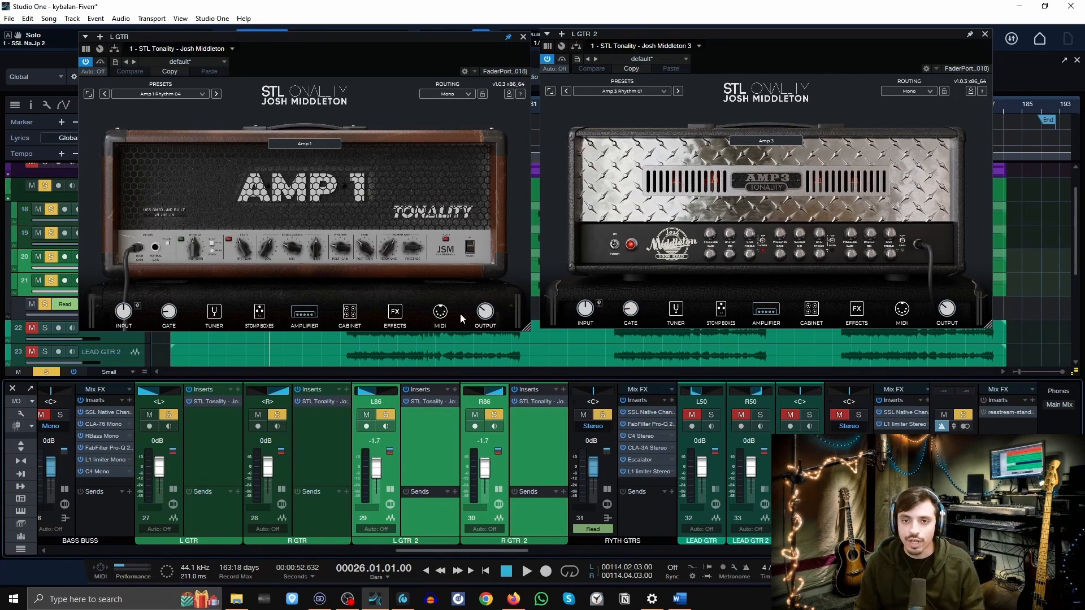
mouse_move(680, 599)
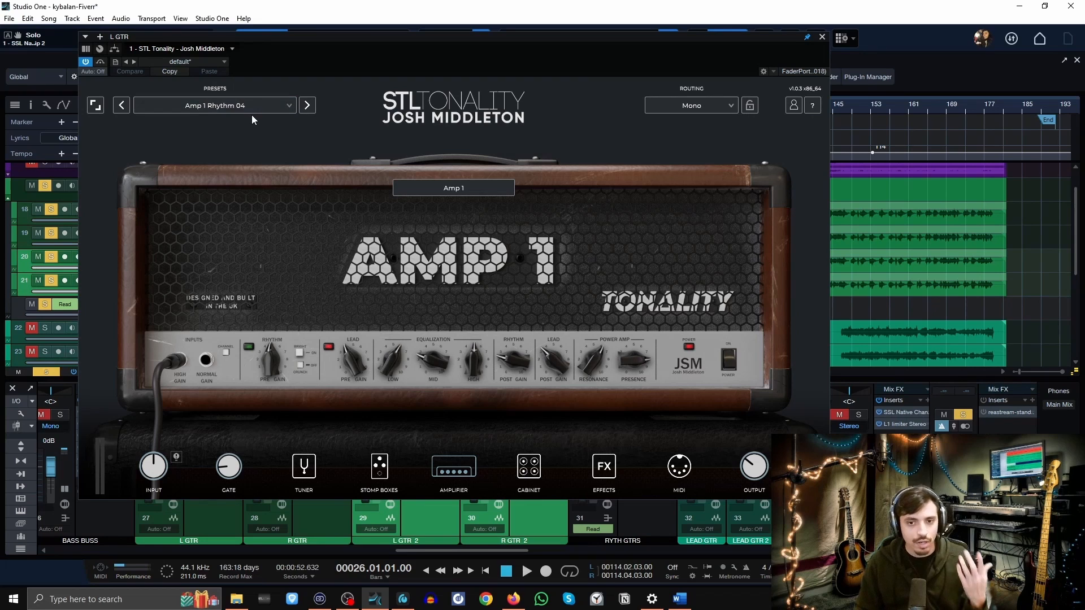
click(380, 467)
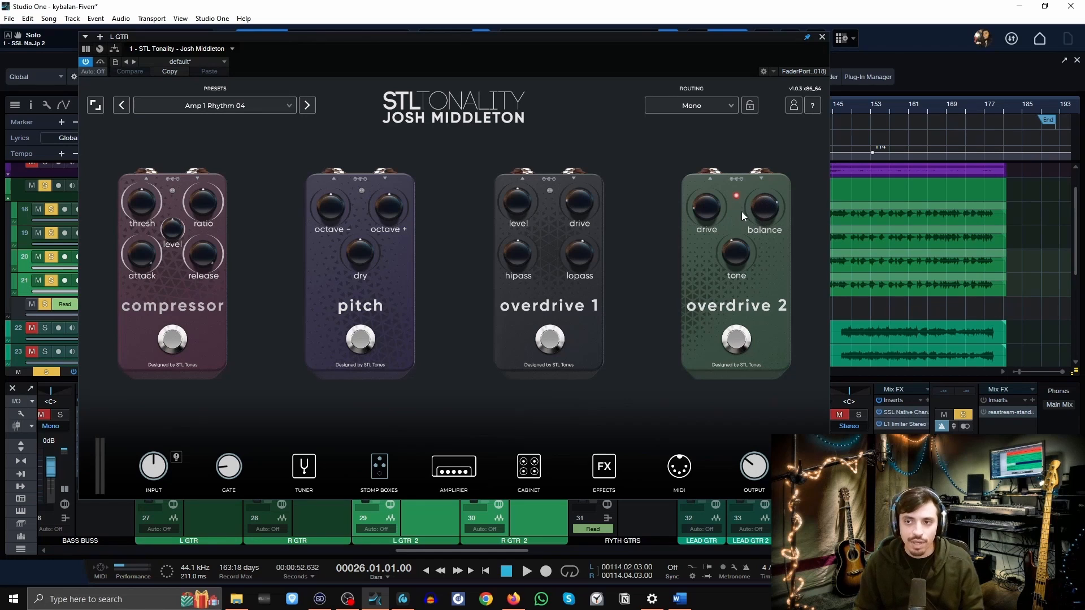
click(457, 470)
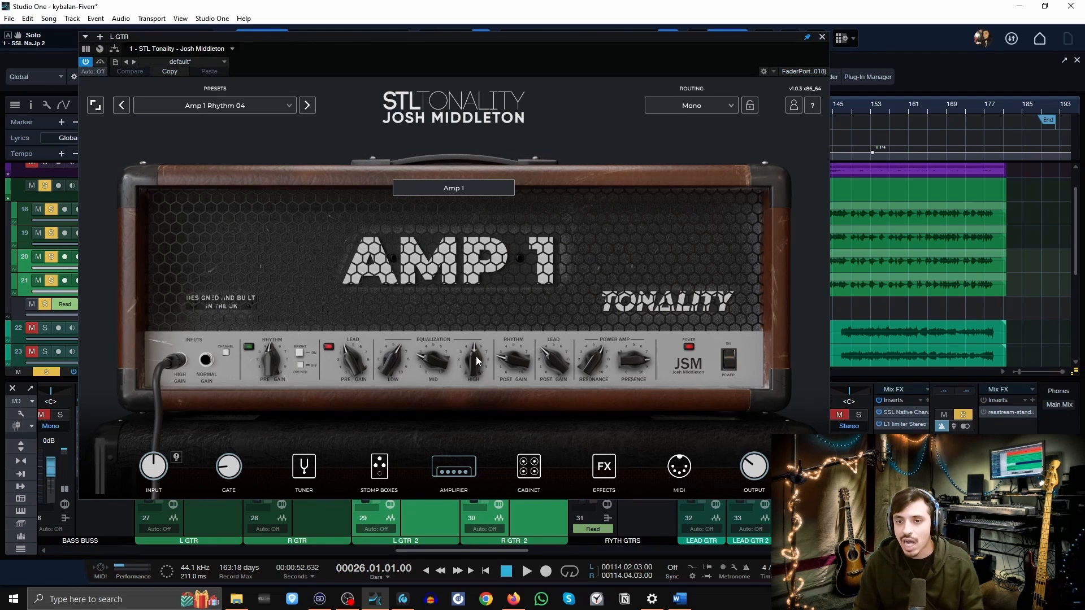
drag(468, 356, 468, 374)
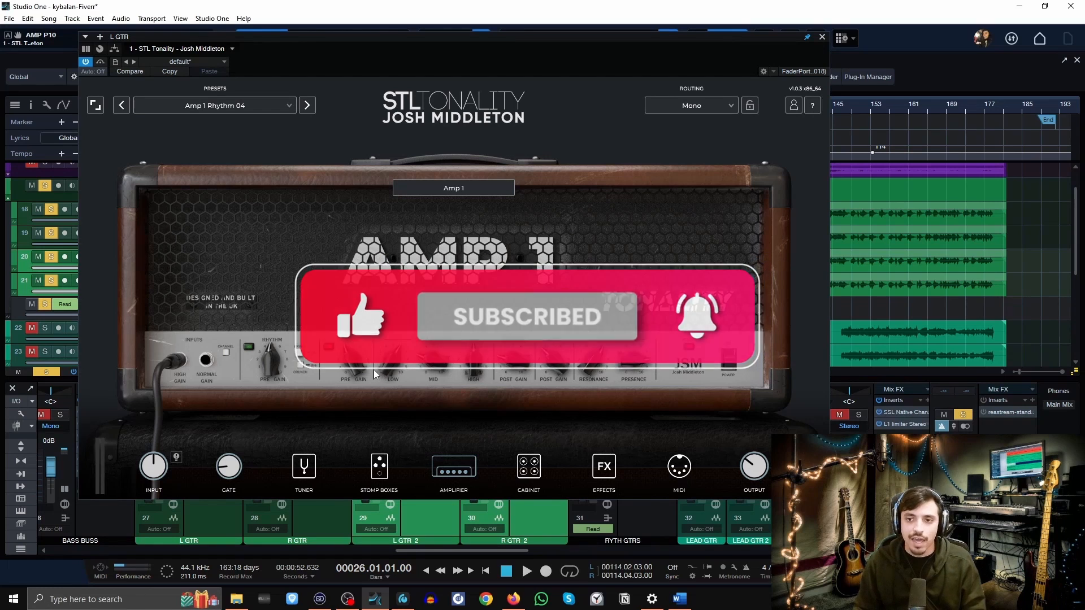
Compare L GTR's cabinet balance at 100%/0% and 79%/21% during playback, leaving it at 79%/21%
click(535, 474)
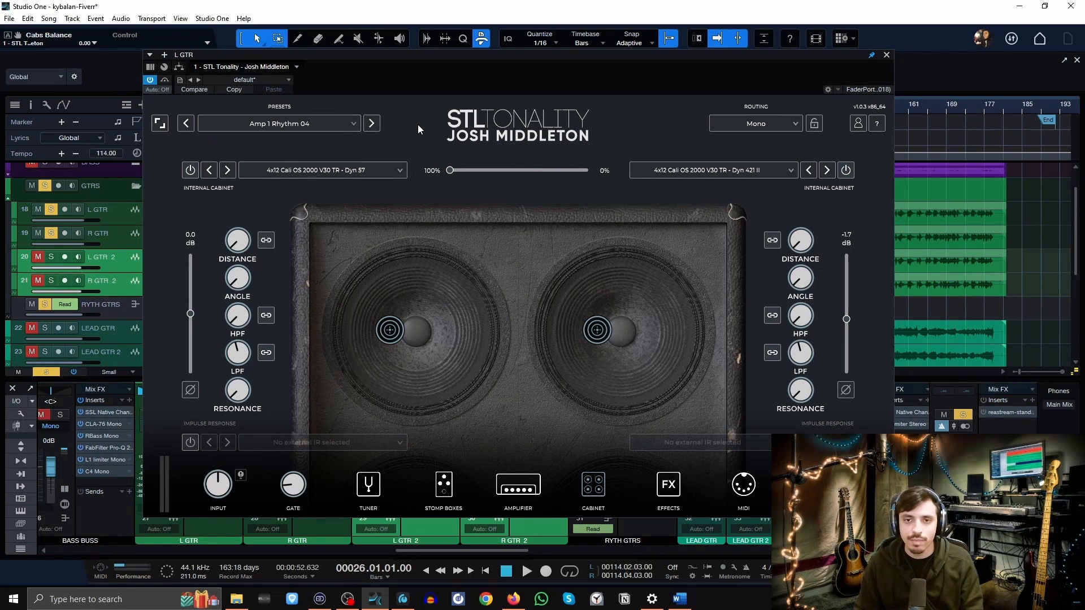
key(space)
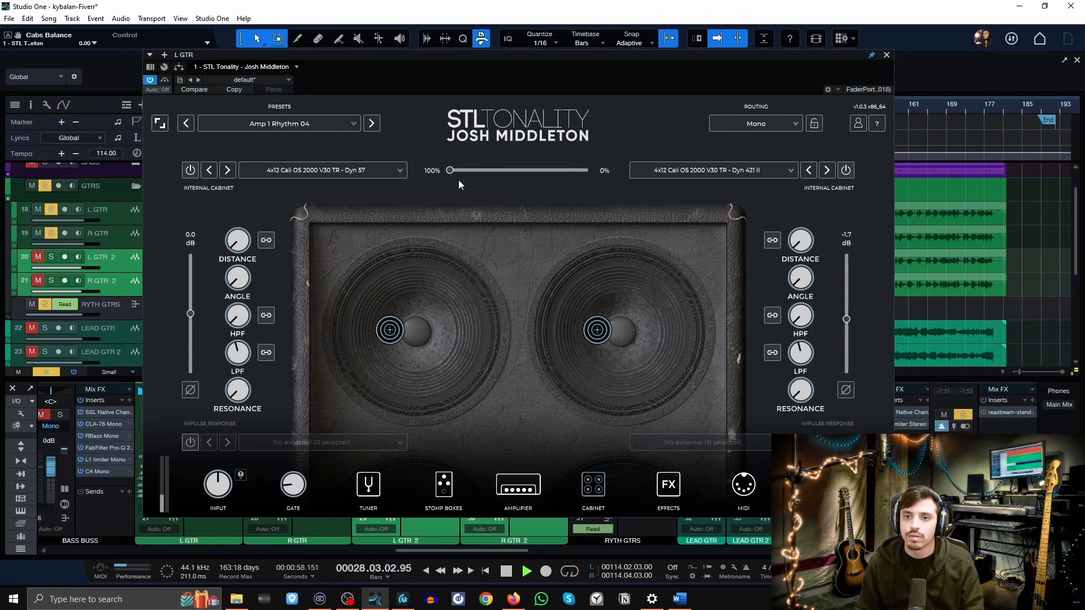
scroll(459, 180, up, 3)
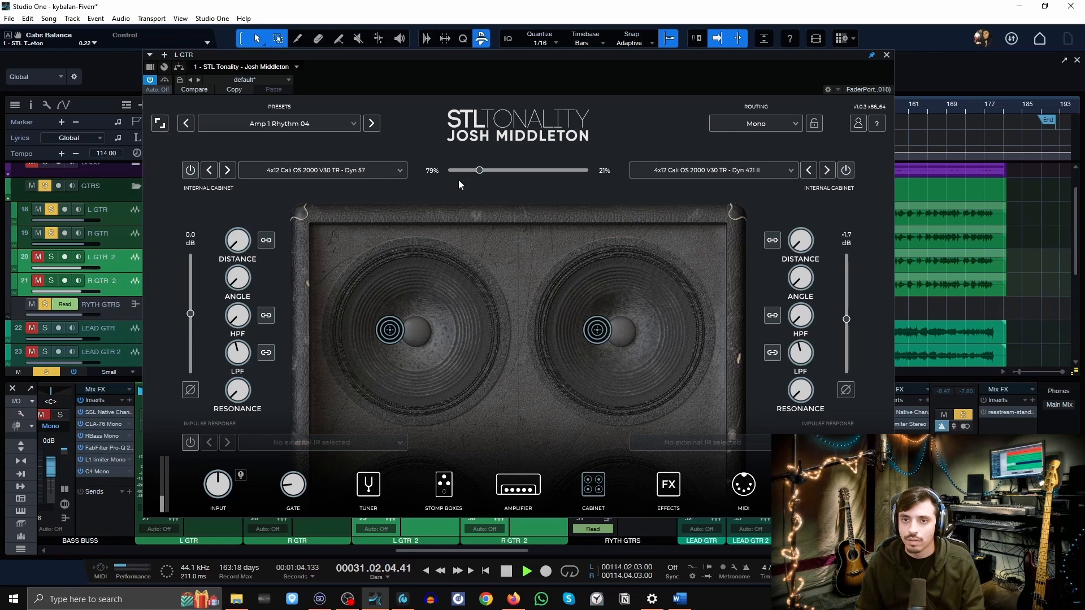
scroll(459, 180, down, 3)
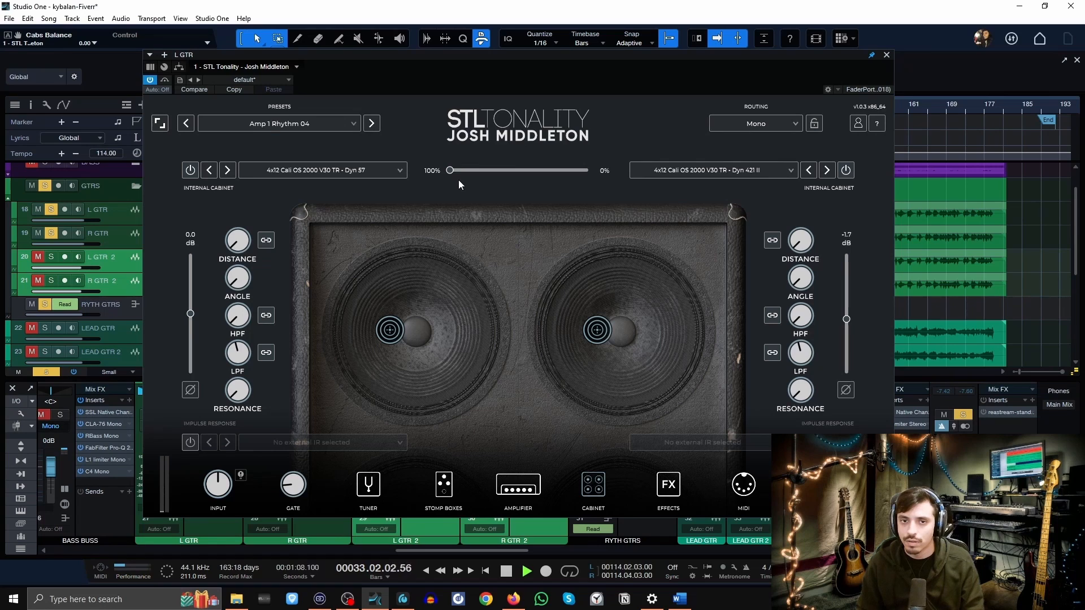
scroll(459, 180, up, 3)
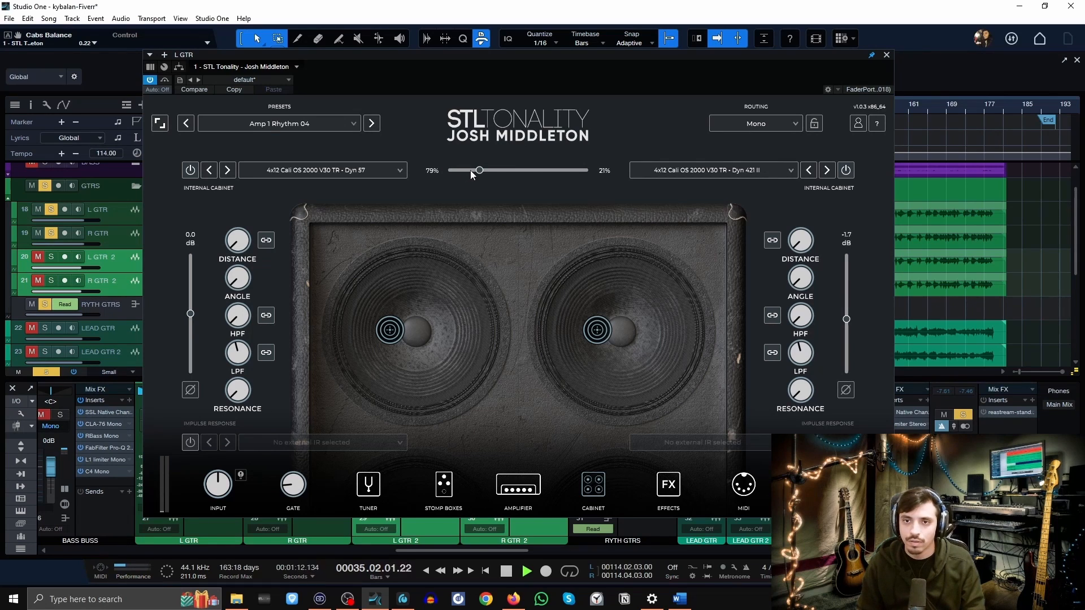
key(space)
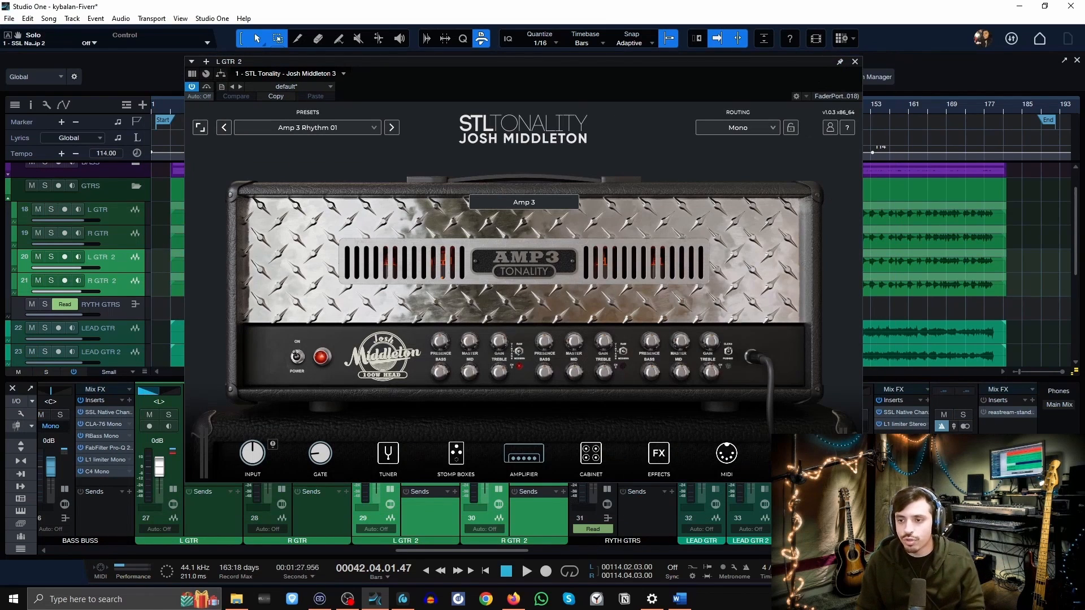
Enlarge and reposition the L GTR 2 plug-in window, solo L GTR 2 and R GTR 2, and play them
drag(859, 479, 917, 512)
drag(709, 97, 659, 70)
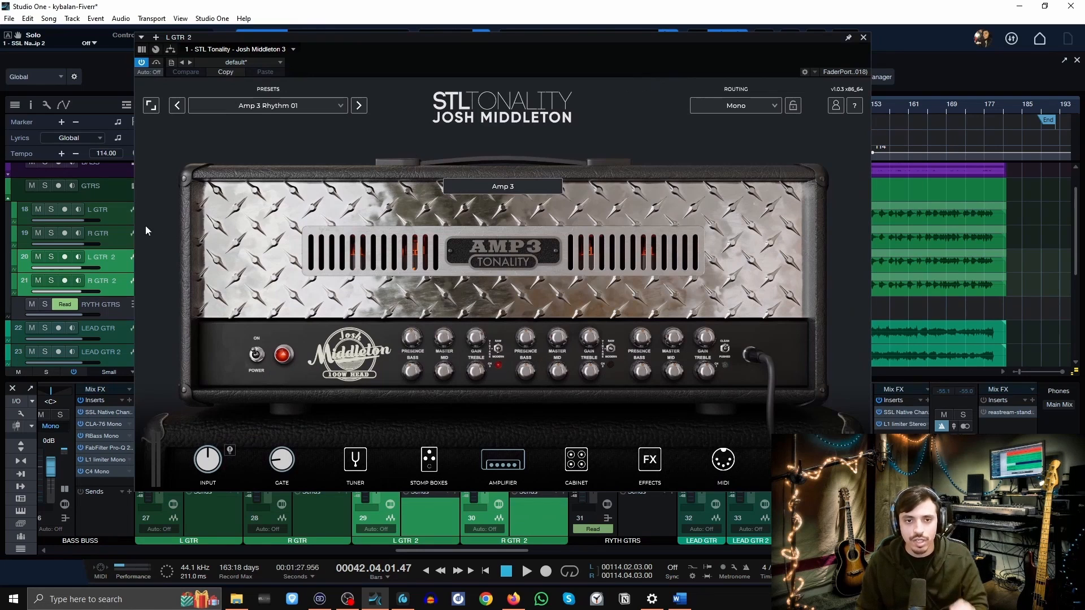
click(51, 258)
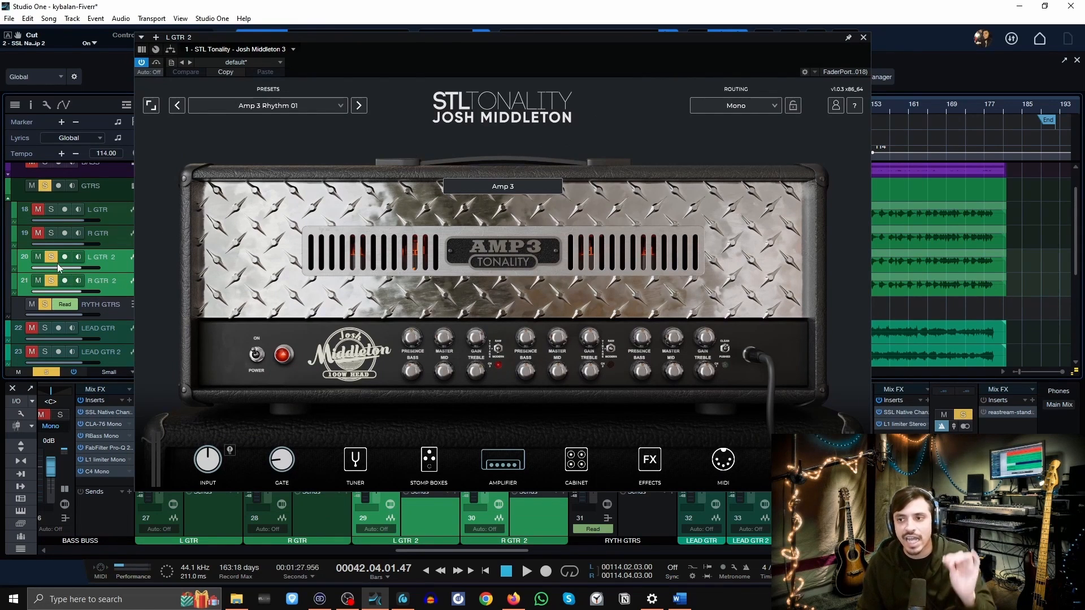
key(space)
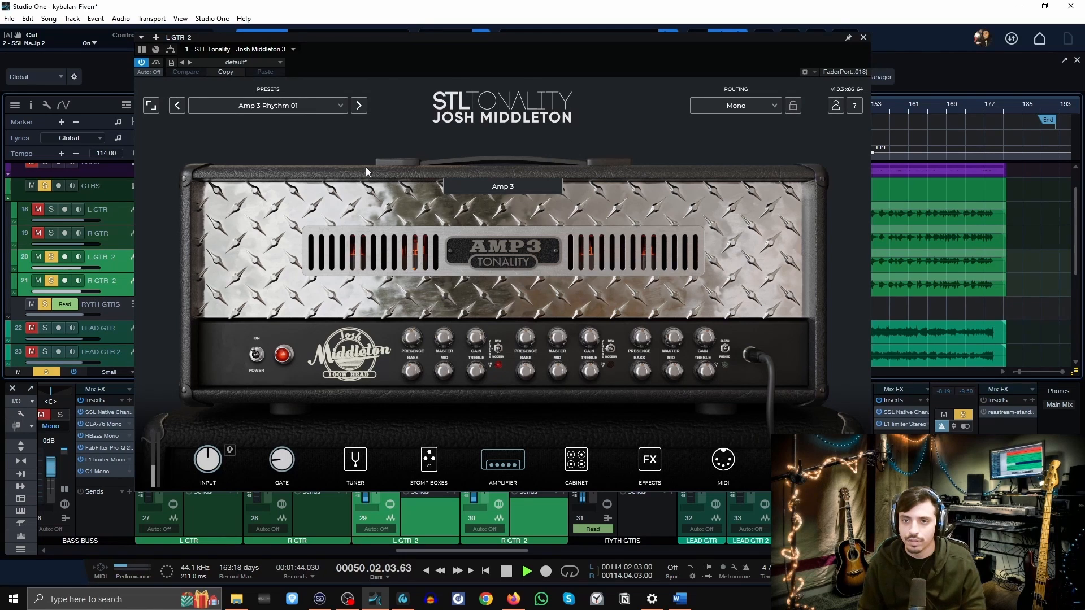
key(space)
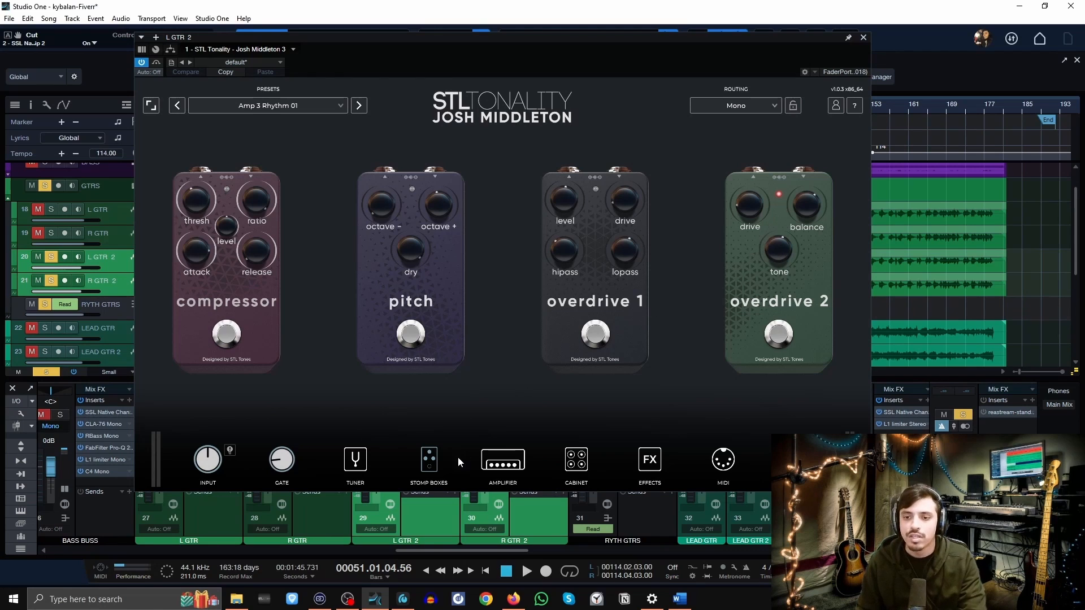
Inspect the Amp 3 amplifier and cabinet settings on L GTR 2 and close the plug-in
click(498, 463)
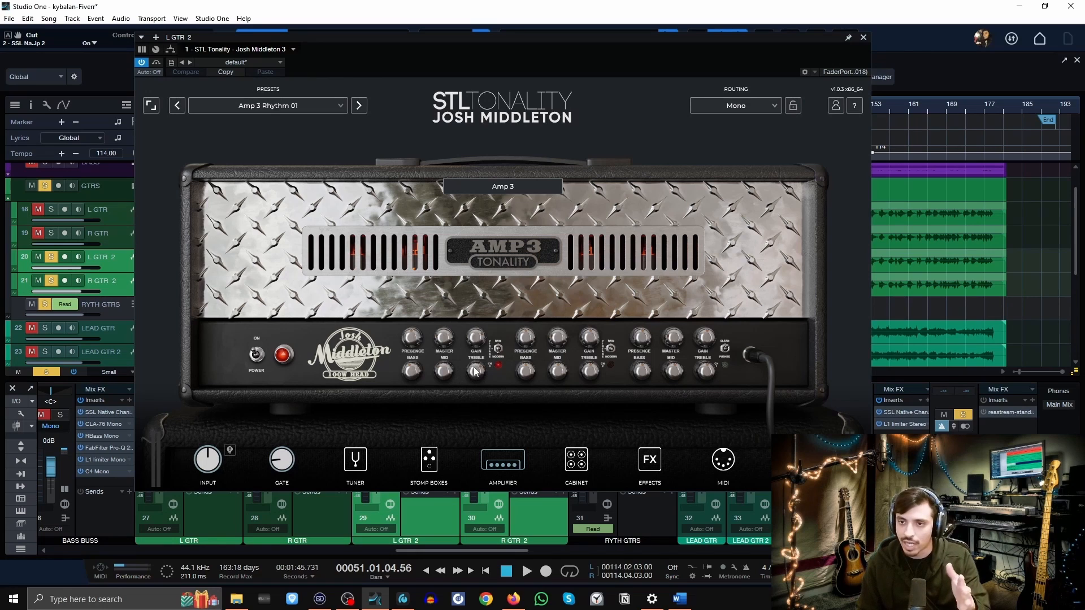
click(580, 462)
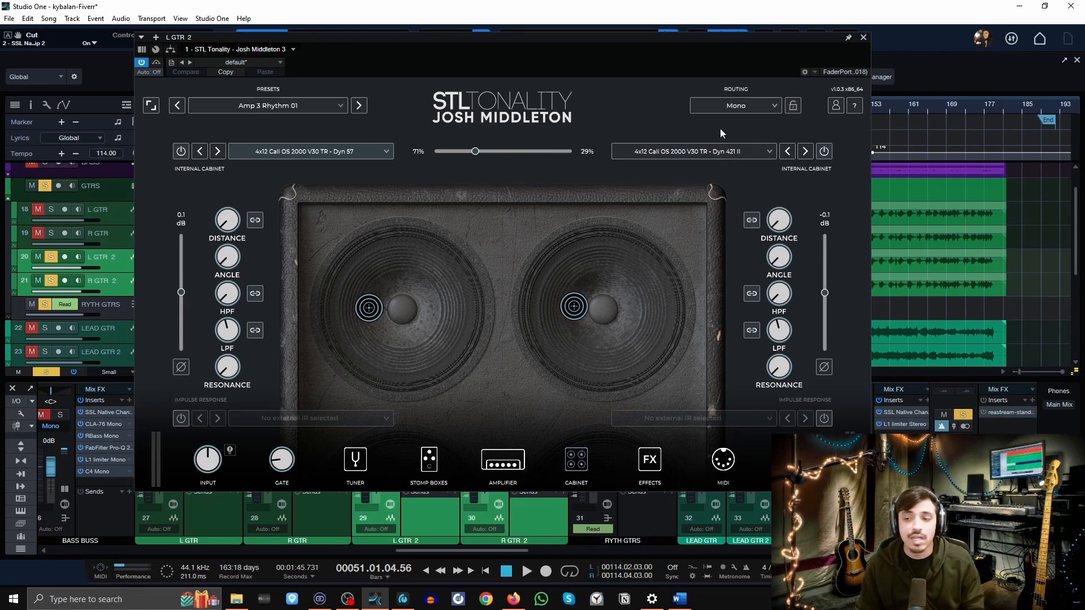
click(863, 37)
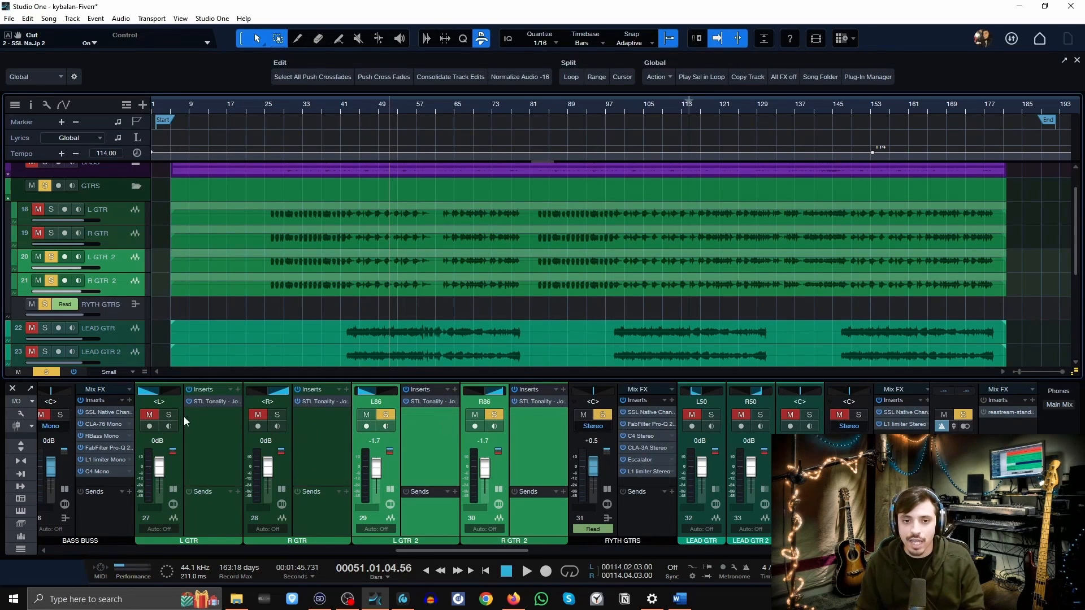
Solo and unmute the L GTR and R GTR channels
click(169, 415)
click(149, 415)
click(277, 415)
click(257, 415)
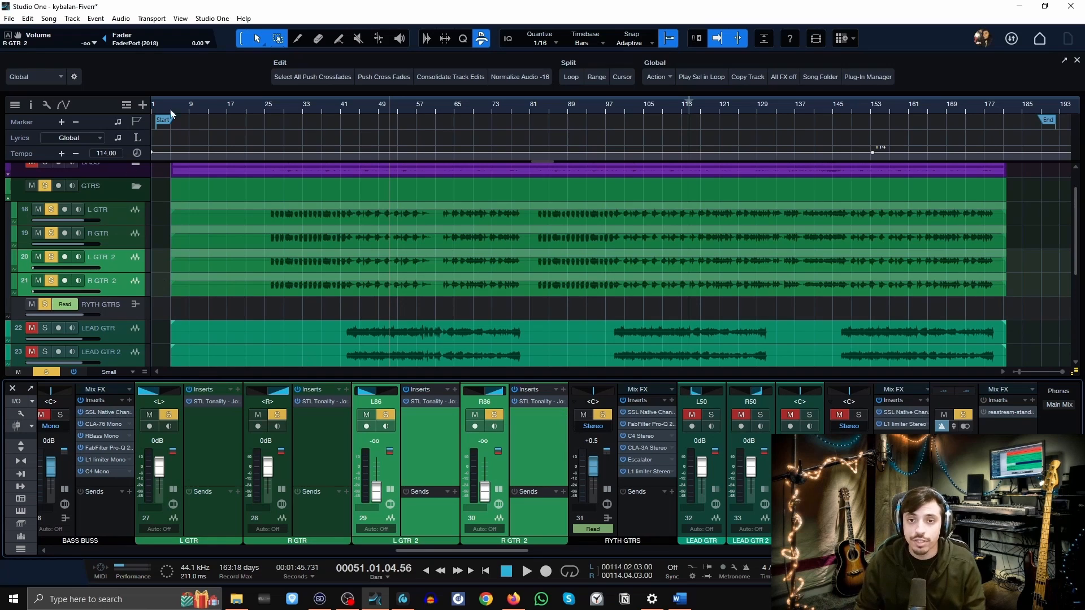
Play the four soloed rhythm guitars from bar 26 while raising L GTR 2 and R GTR 2 to -1.9 dB, and clear all solos
click(274, 120)
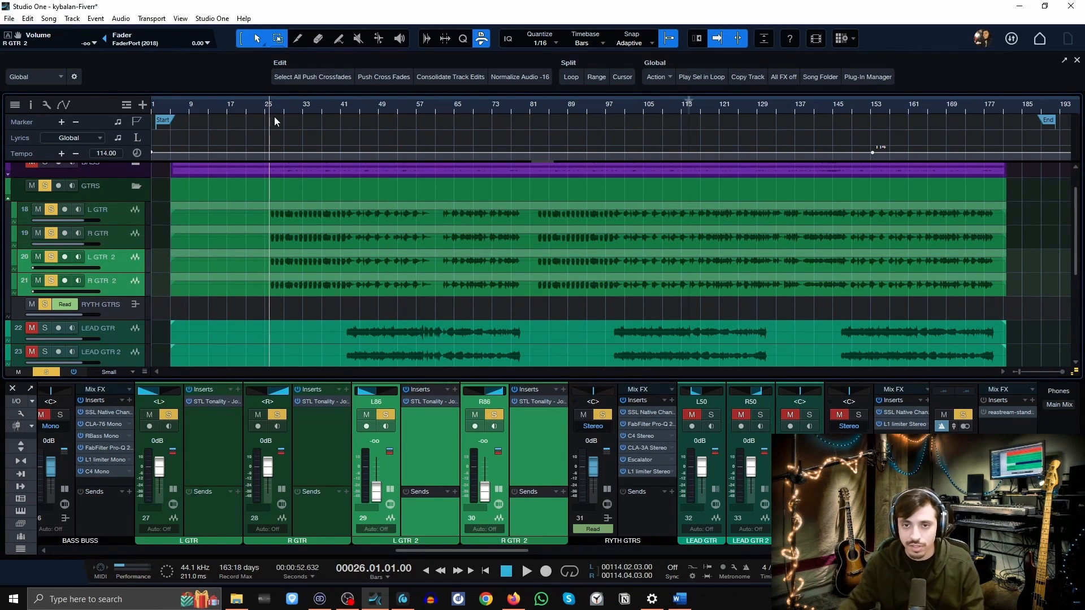
key(space)
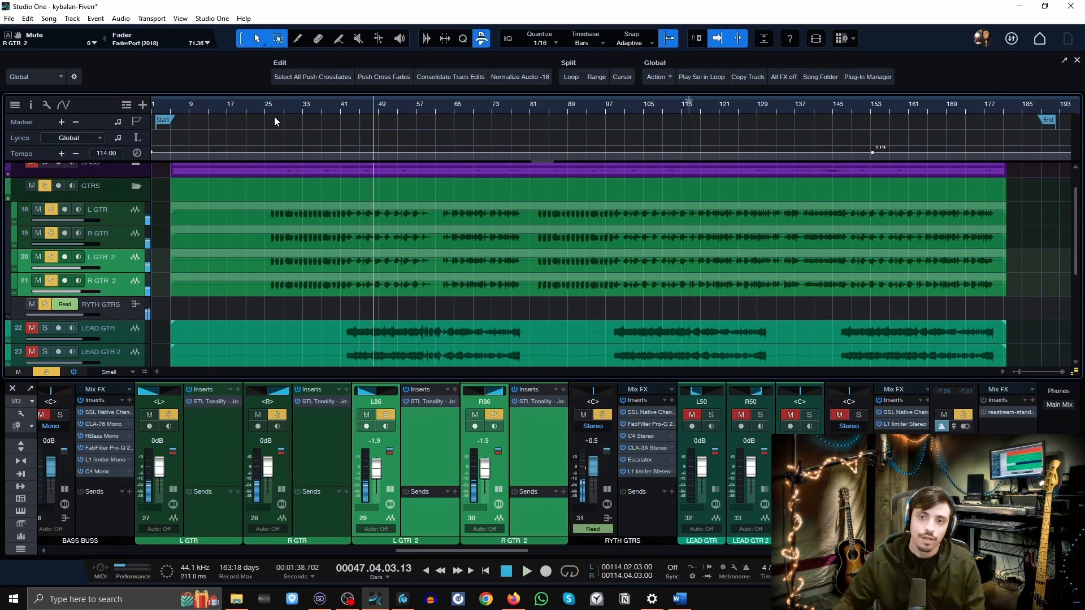
click(603, 417)
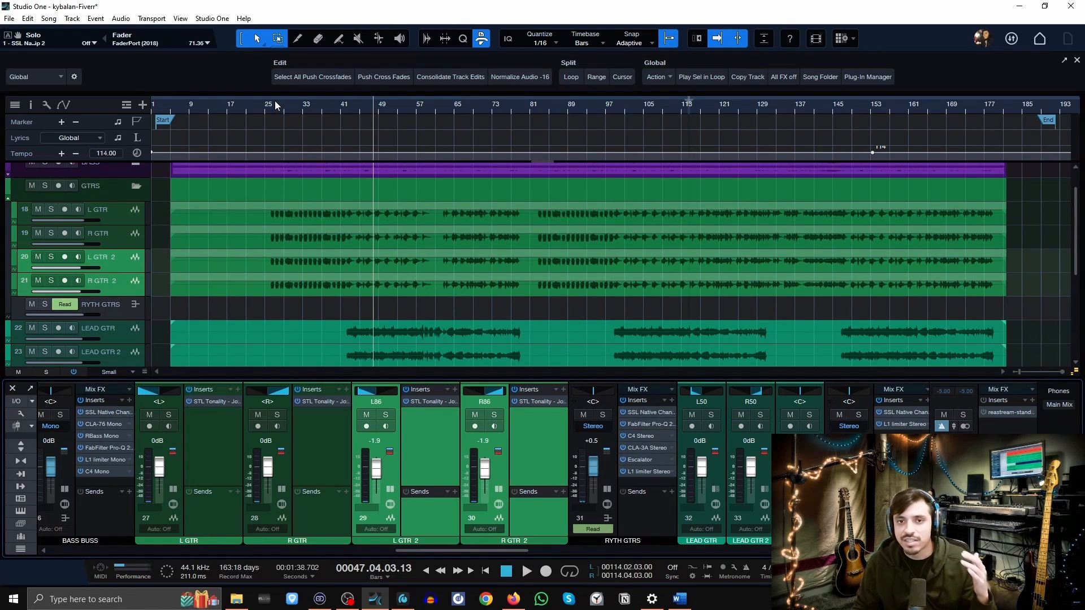
Return the playhead to bar 26 and play the full mix
click(275, 108)
key(e)
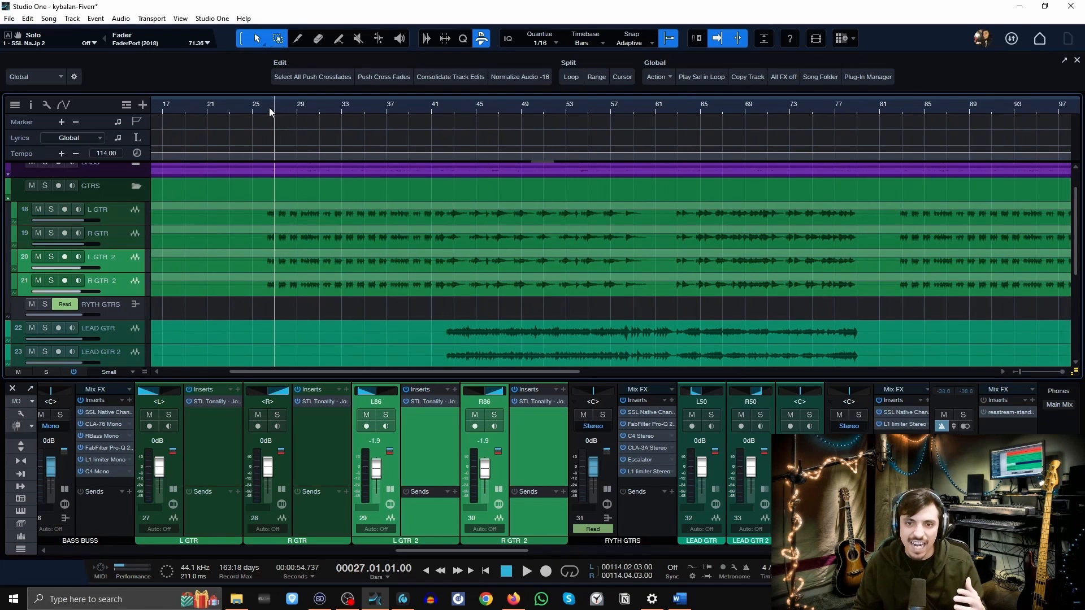
click(267, 107)
key(z)
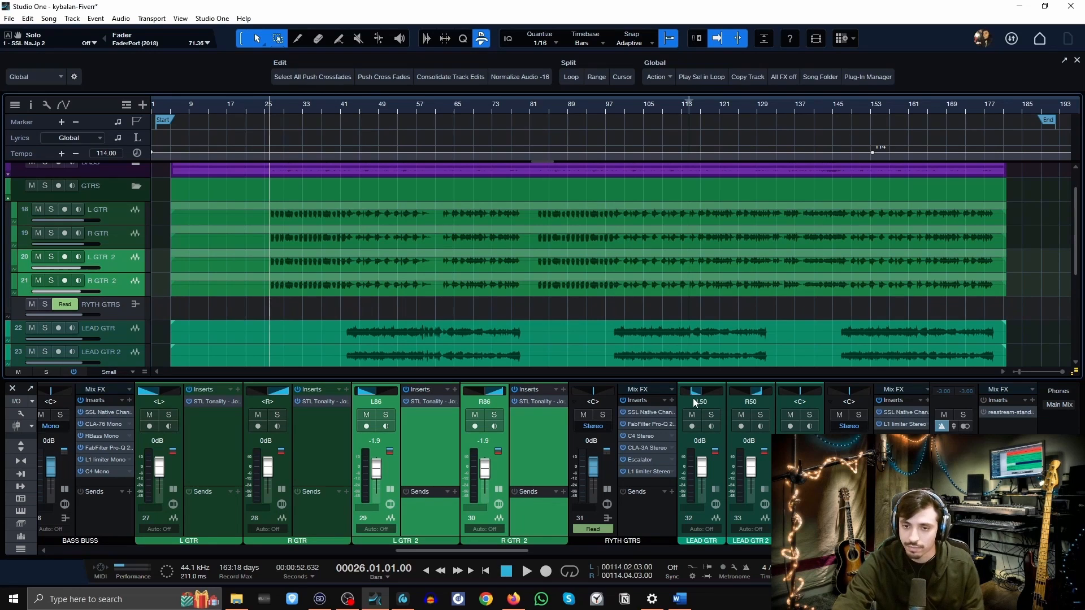
key(space)
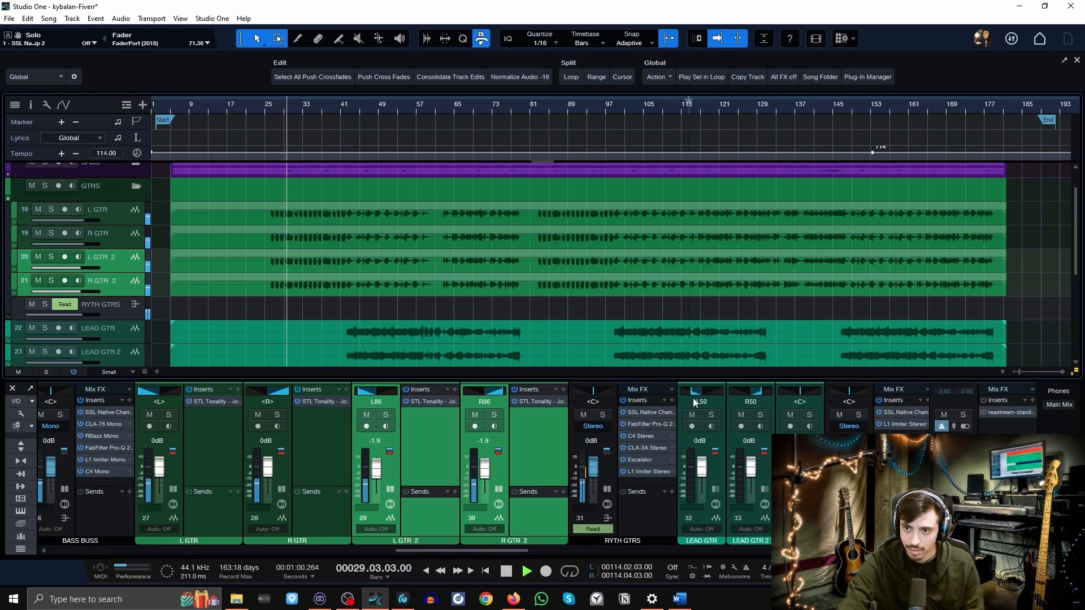
Compare the full mix with L GTR 2 and R GTR 2 muted and unmuted during playback, setting both faders to -1.6 dB and leaving both unmuted
key(m)
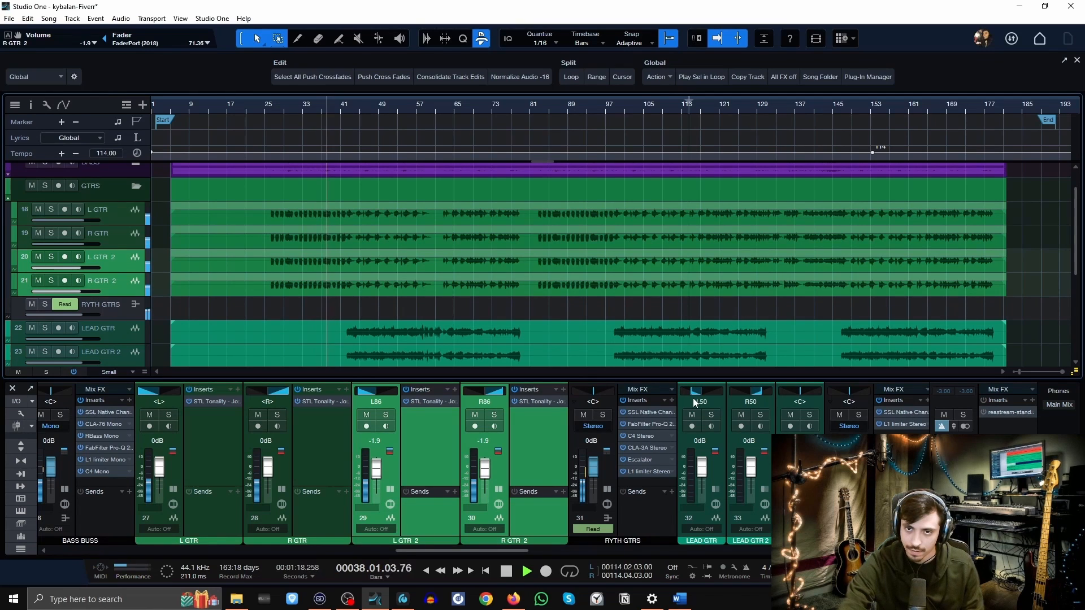
key(m)
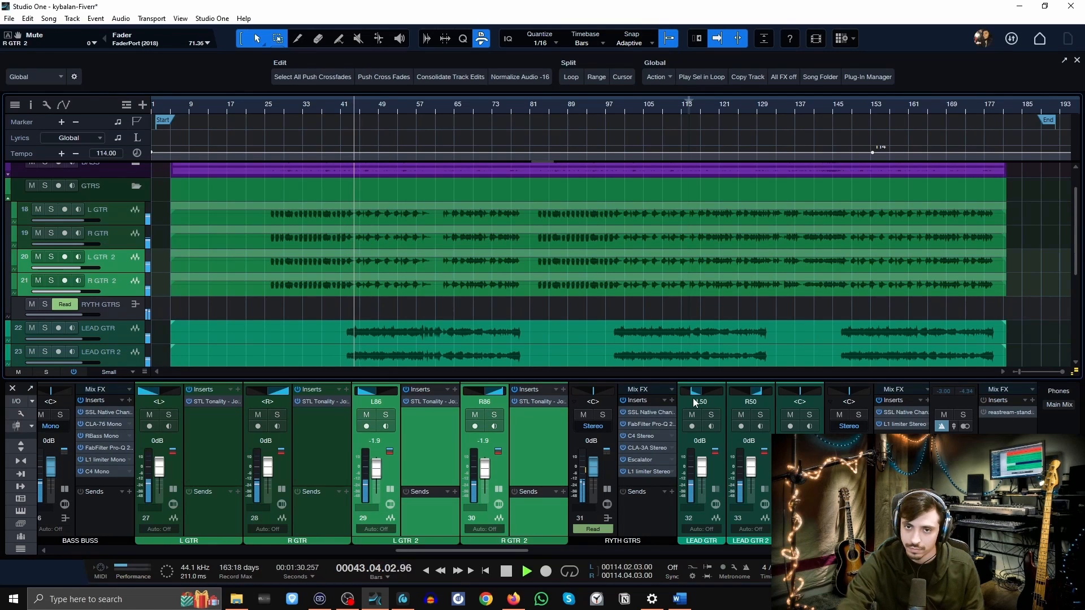
key(shift+m)
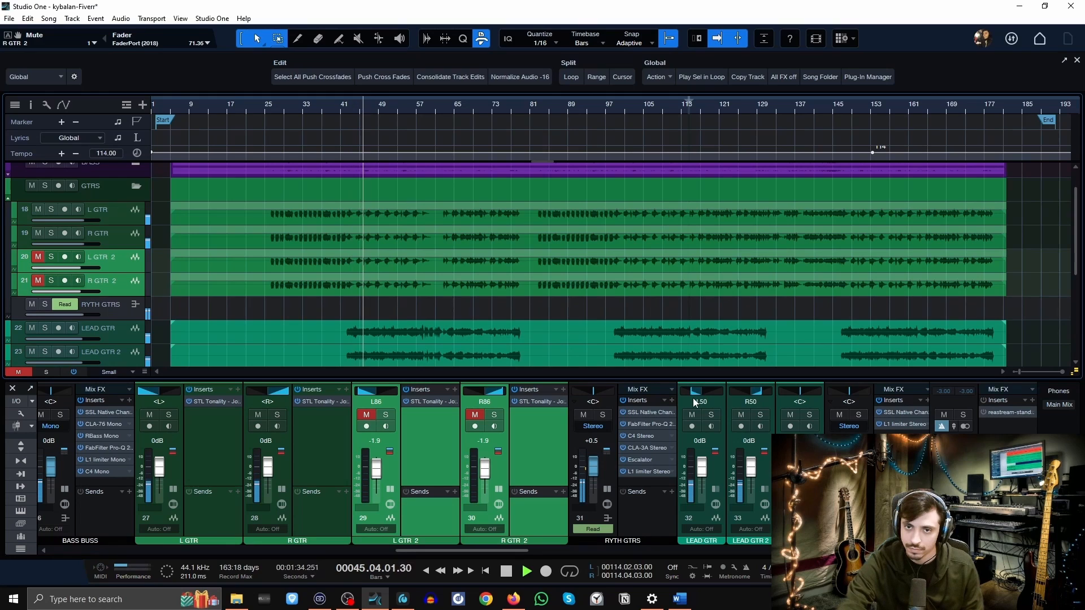
key(shift+m)
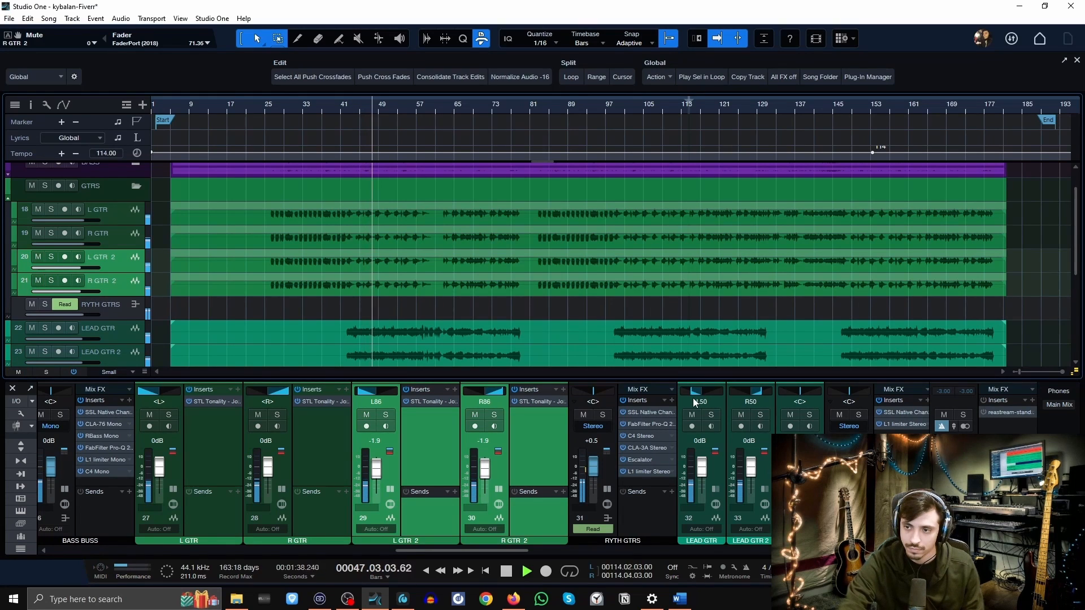
key(shift+m)
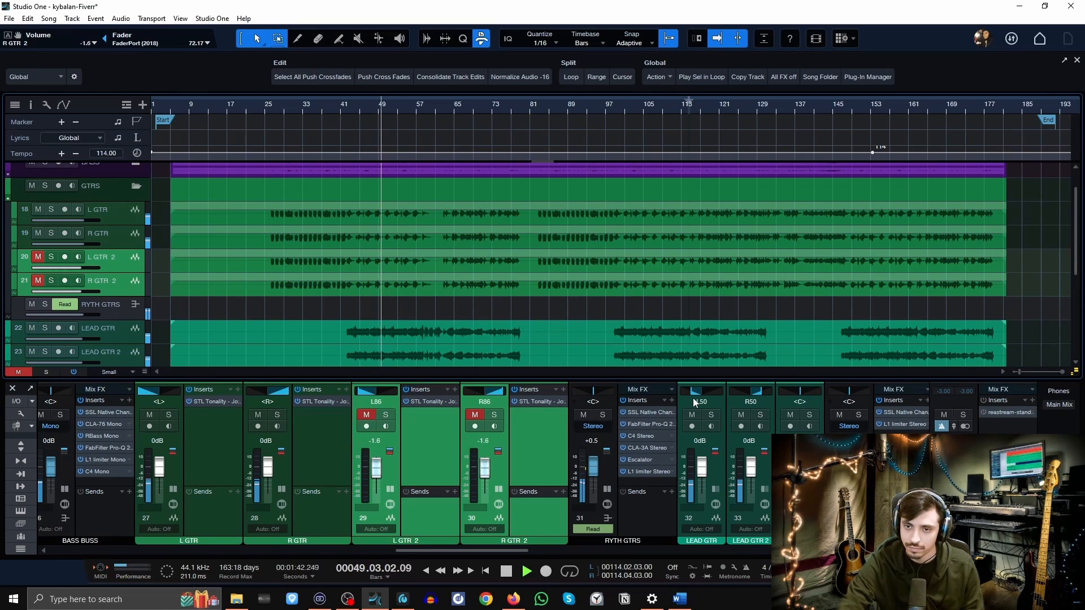
key(shift+m)
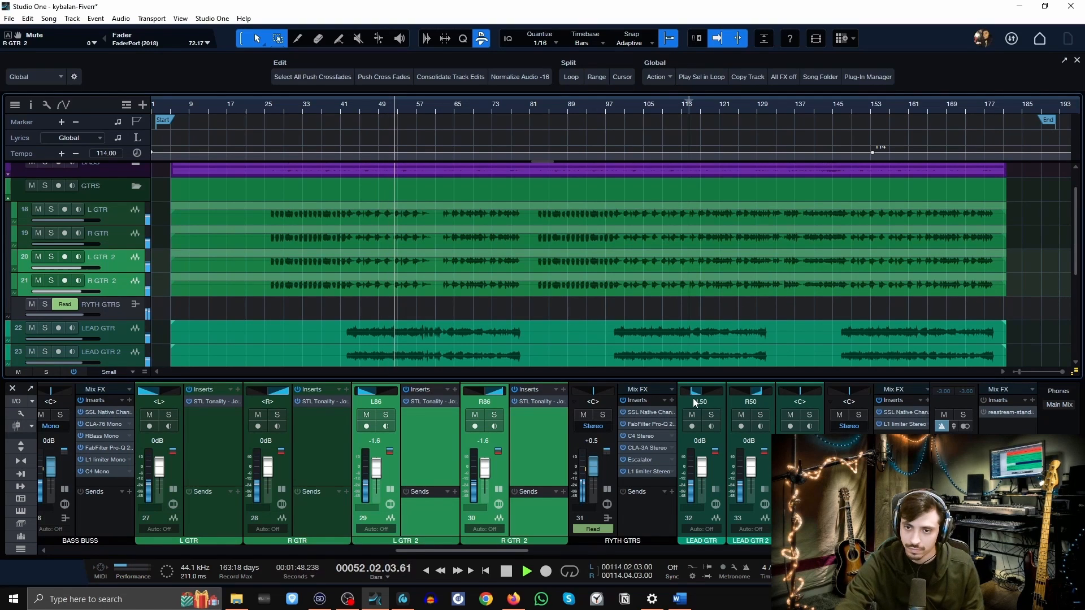
key(m)
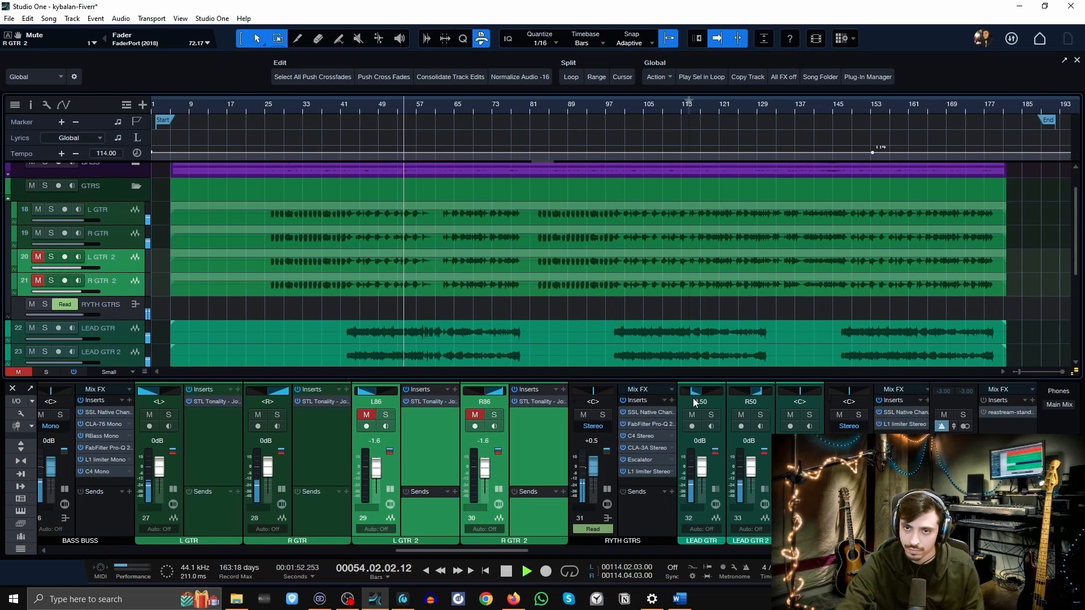
key(m)
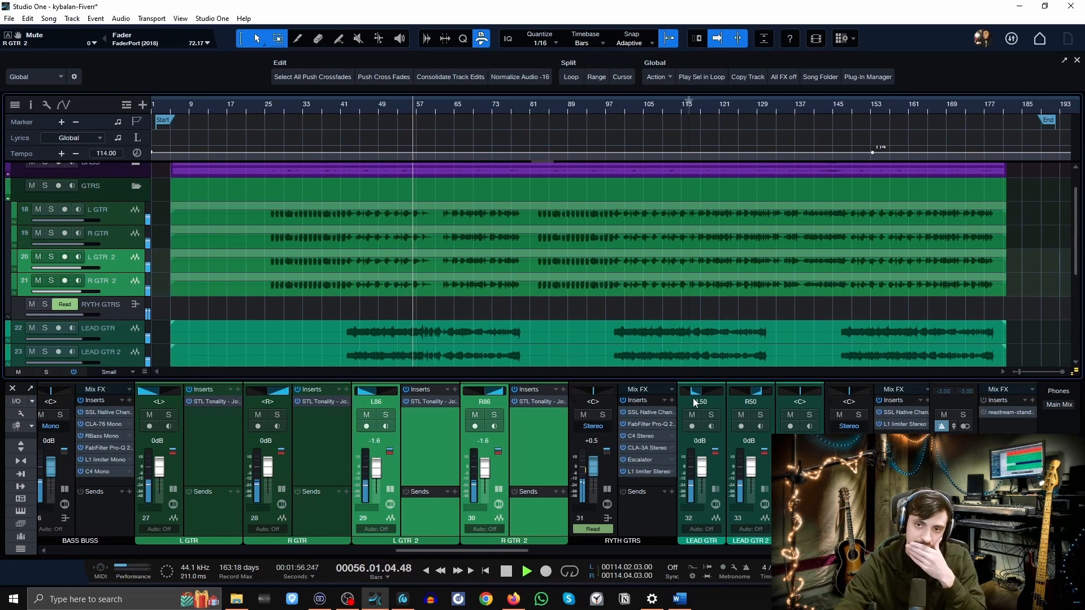
key(m)
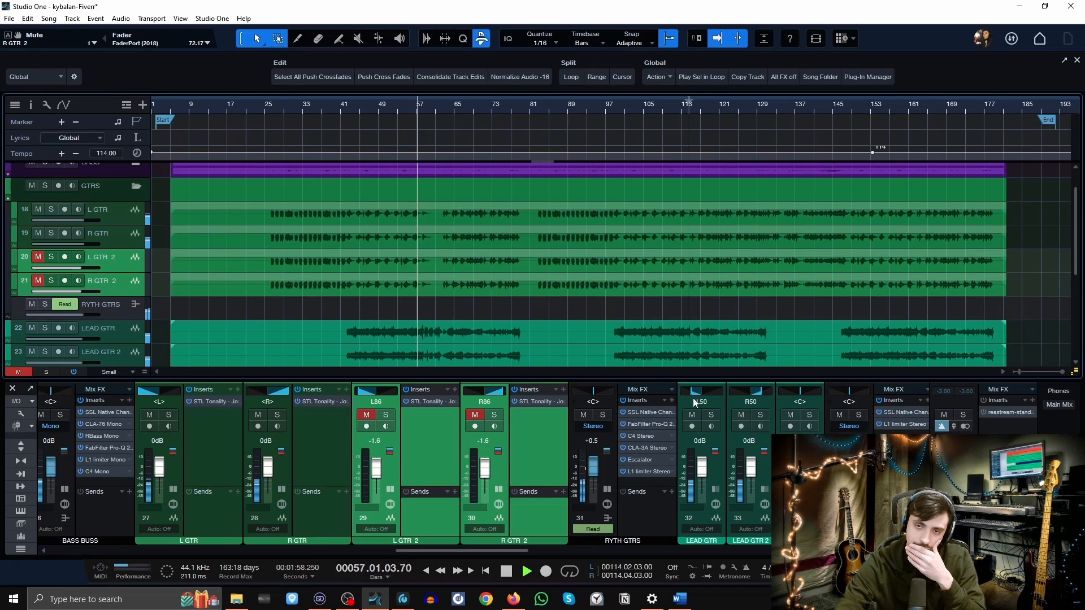
key(m)
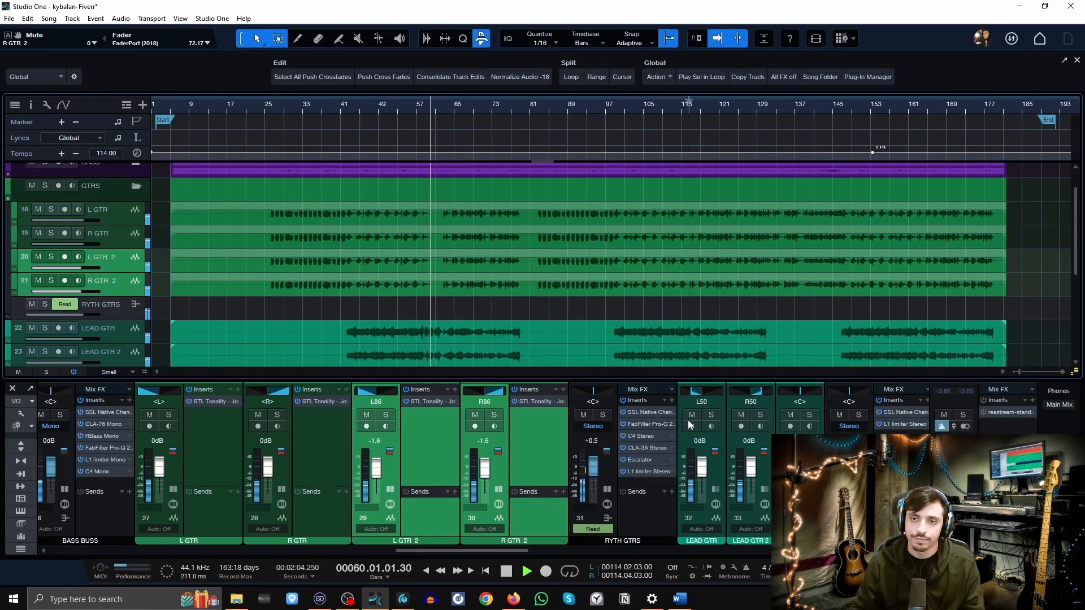
key(space)
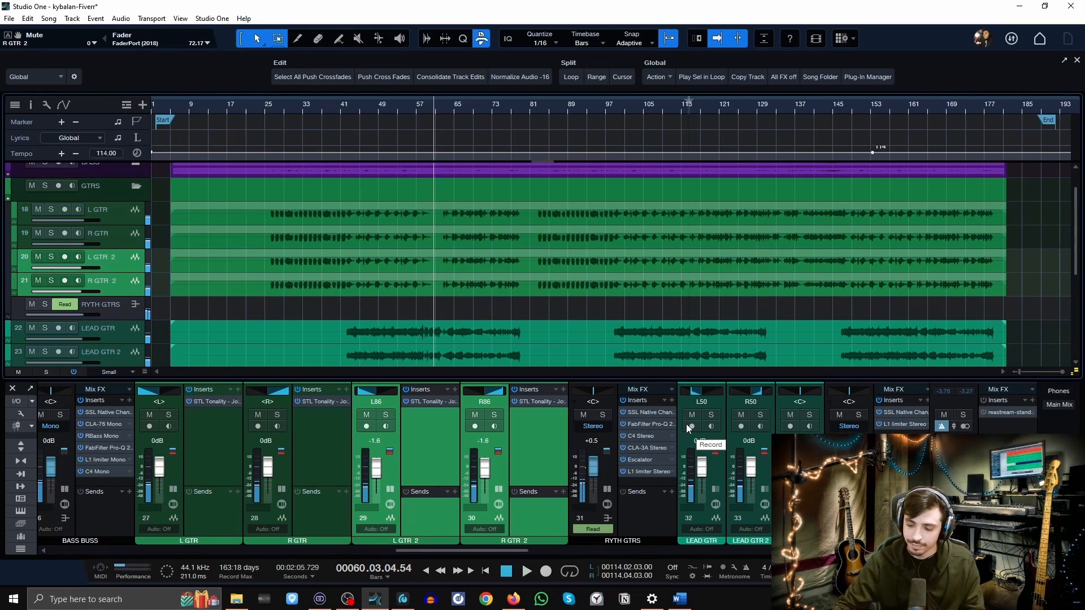